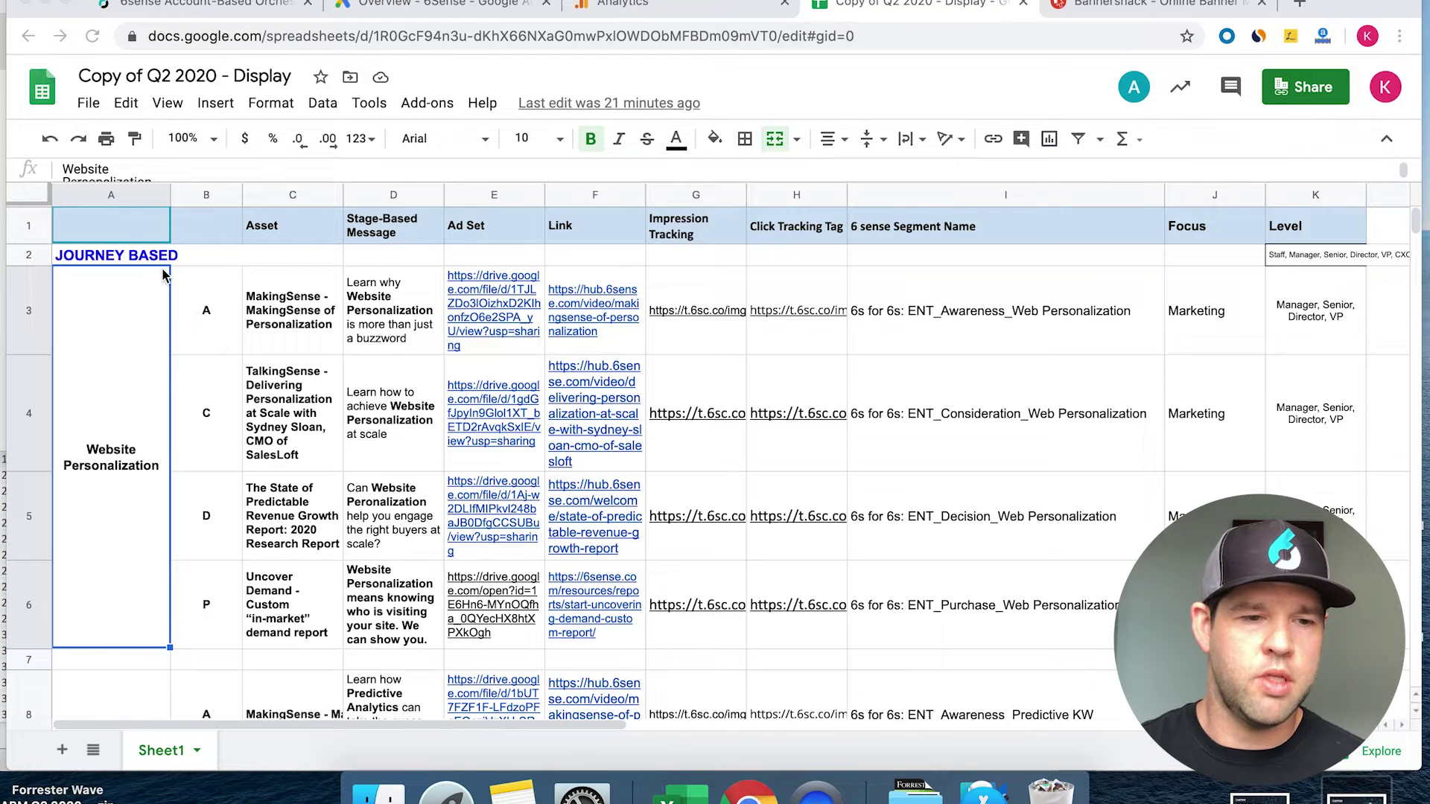
Review the Journey Based campaign rows, then bring up the Making Sense banner folder in Bannersnack.
scroll(149, 302, down, 3)
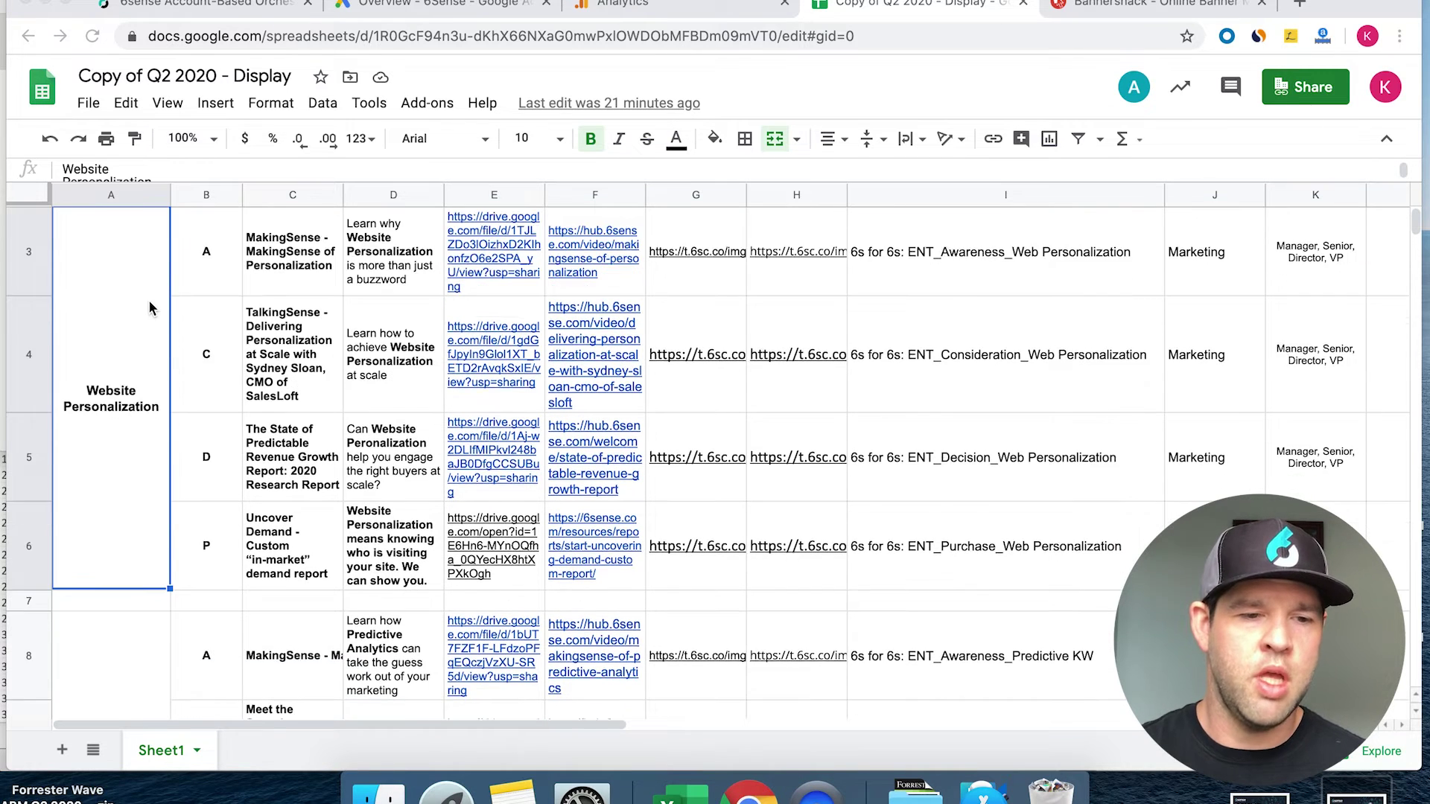
scroll(149, 299, down, 5)
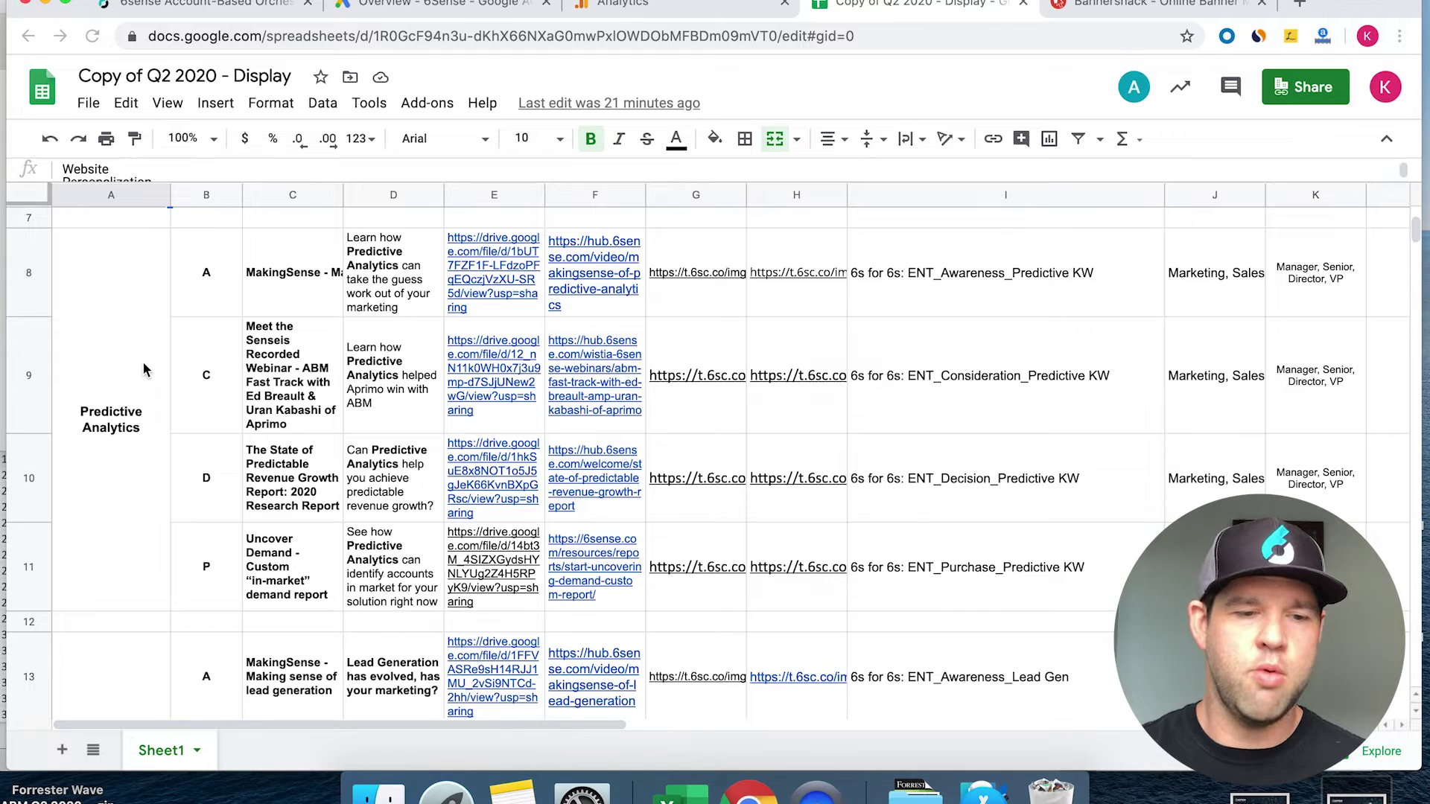
click(1157, 9)
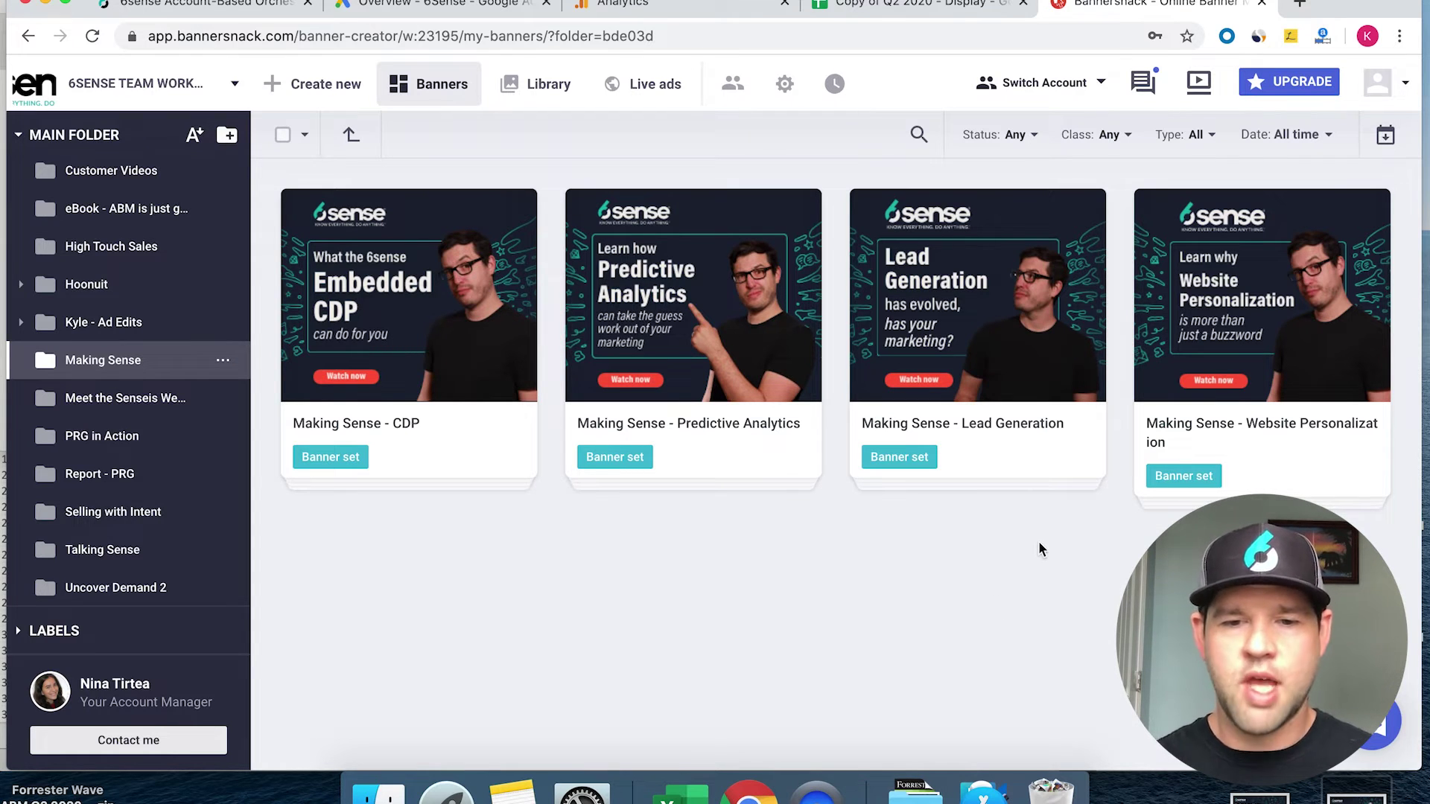
mouse_move(1259, 377)
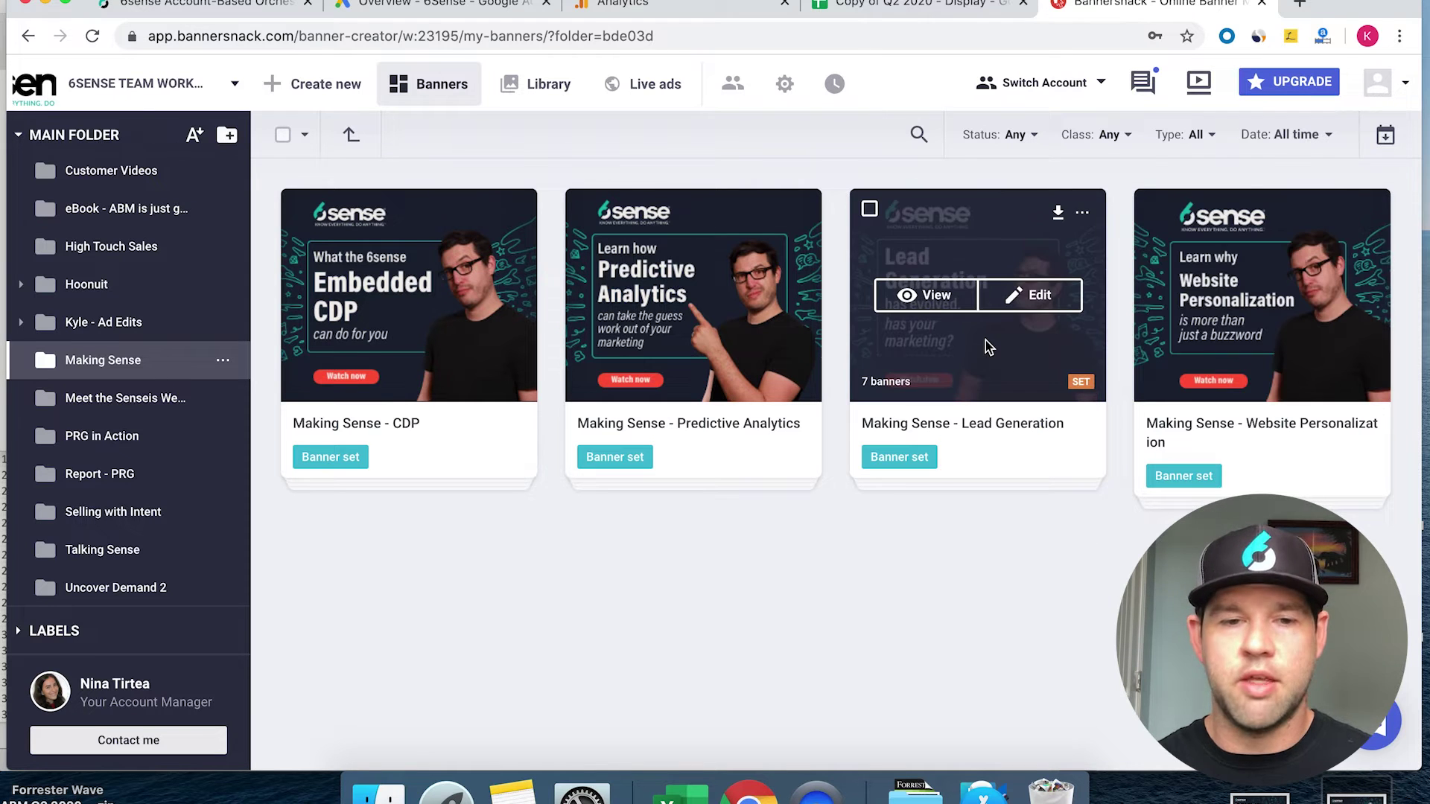
click(905, 6)
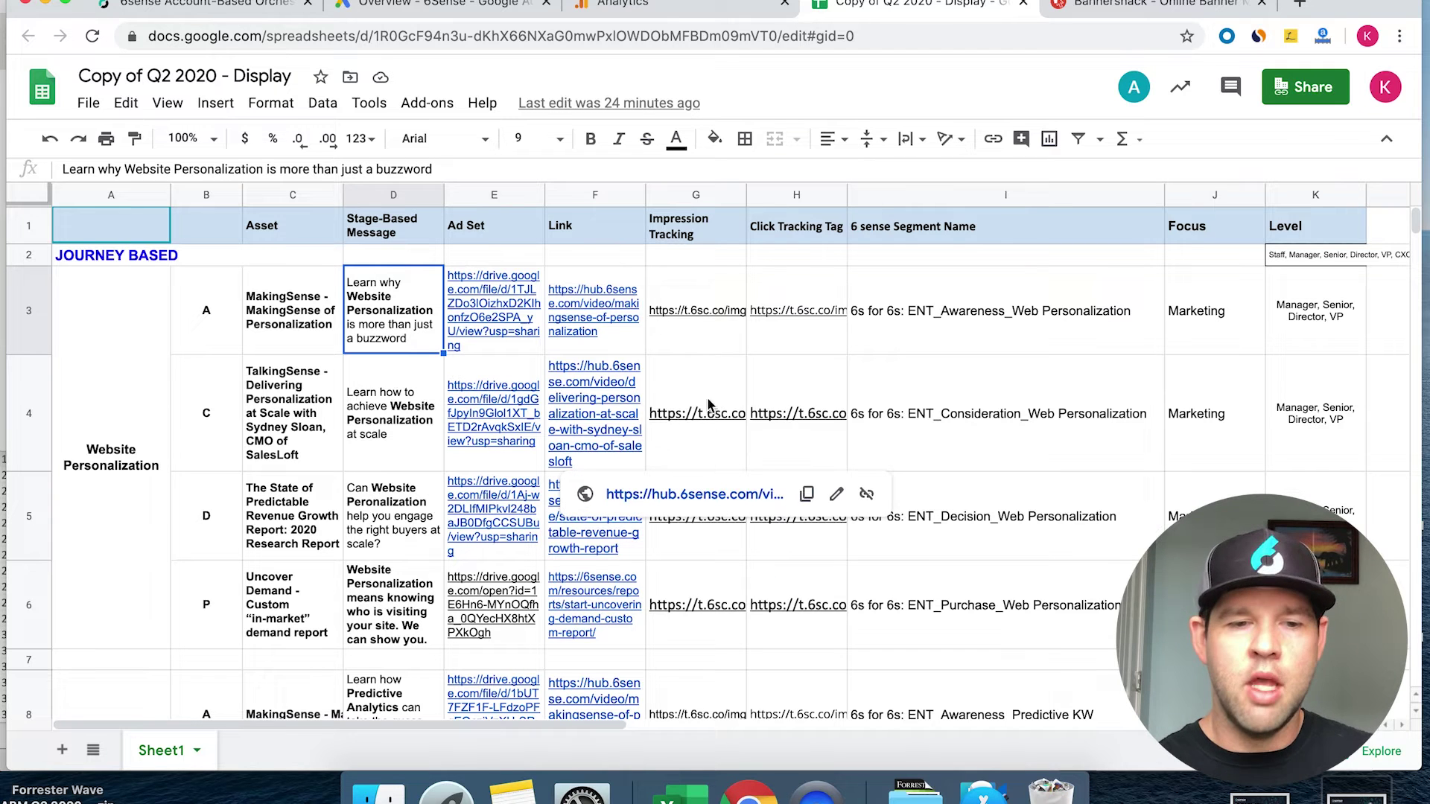
Check the Impression Tracking column and the H3 click-tracking URL, then switch to 6sense Administrator Reports.
mouse_move(615, 320)
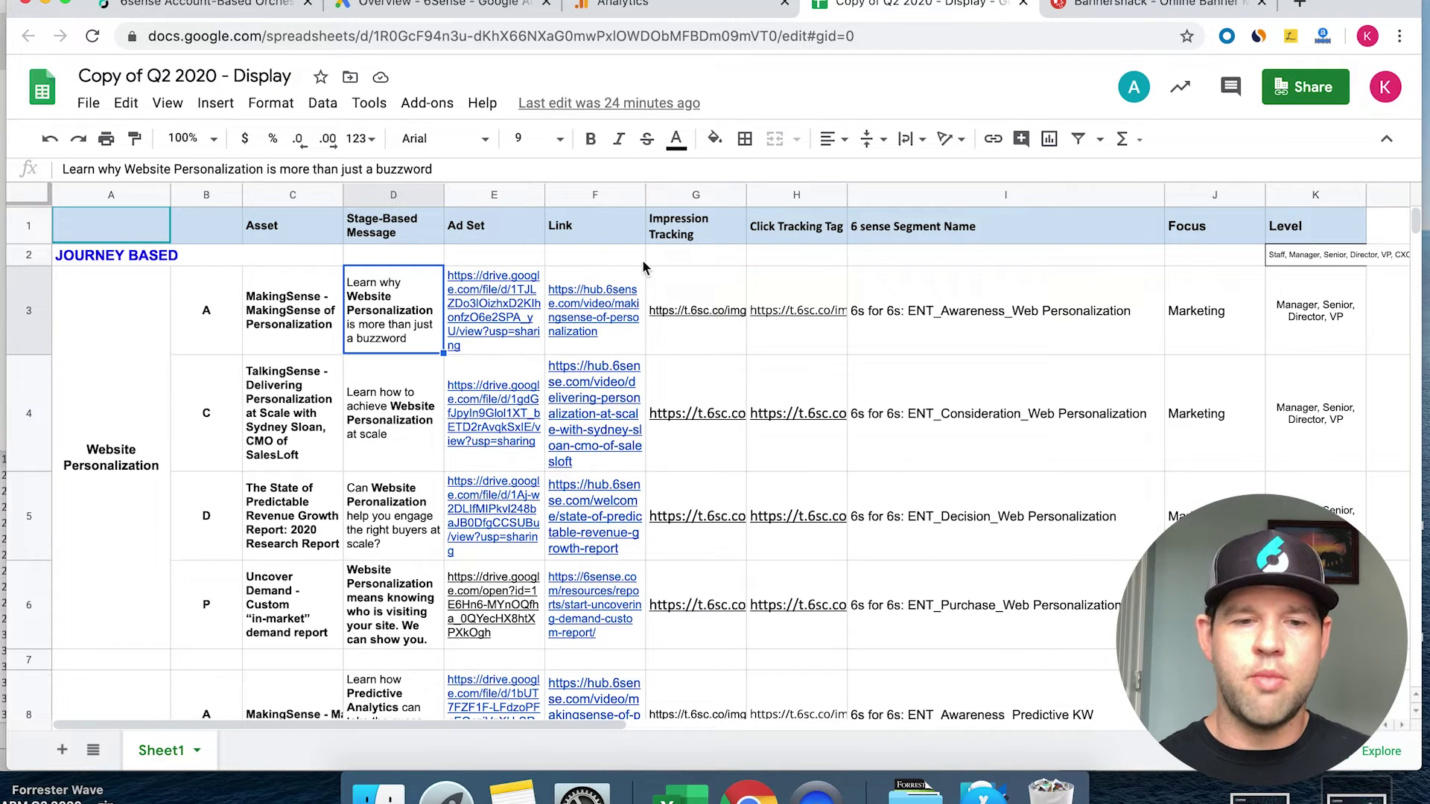
click(677, 262)
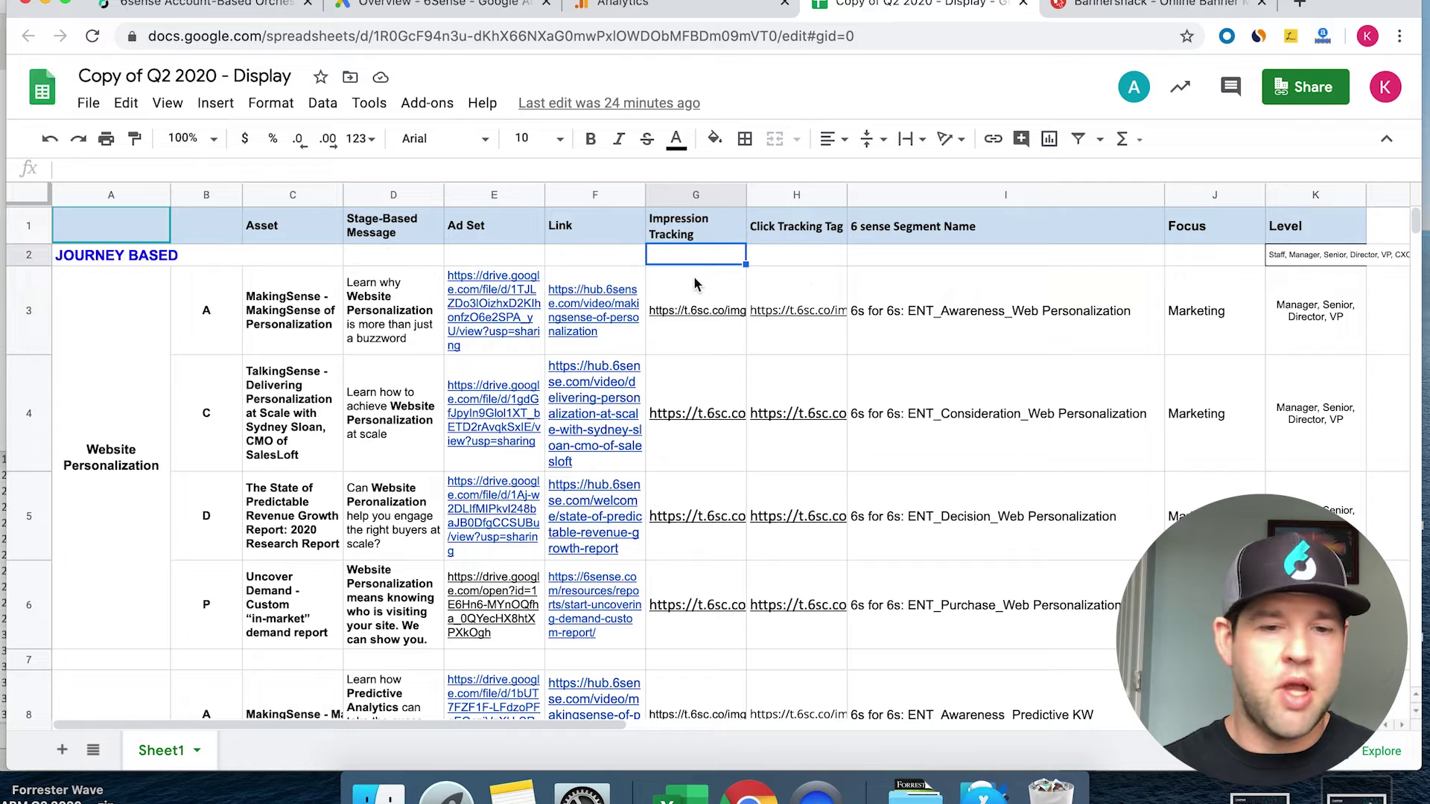
click(805, 282)
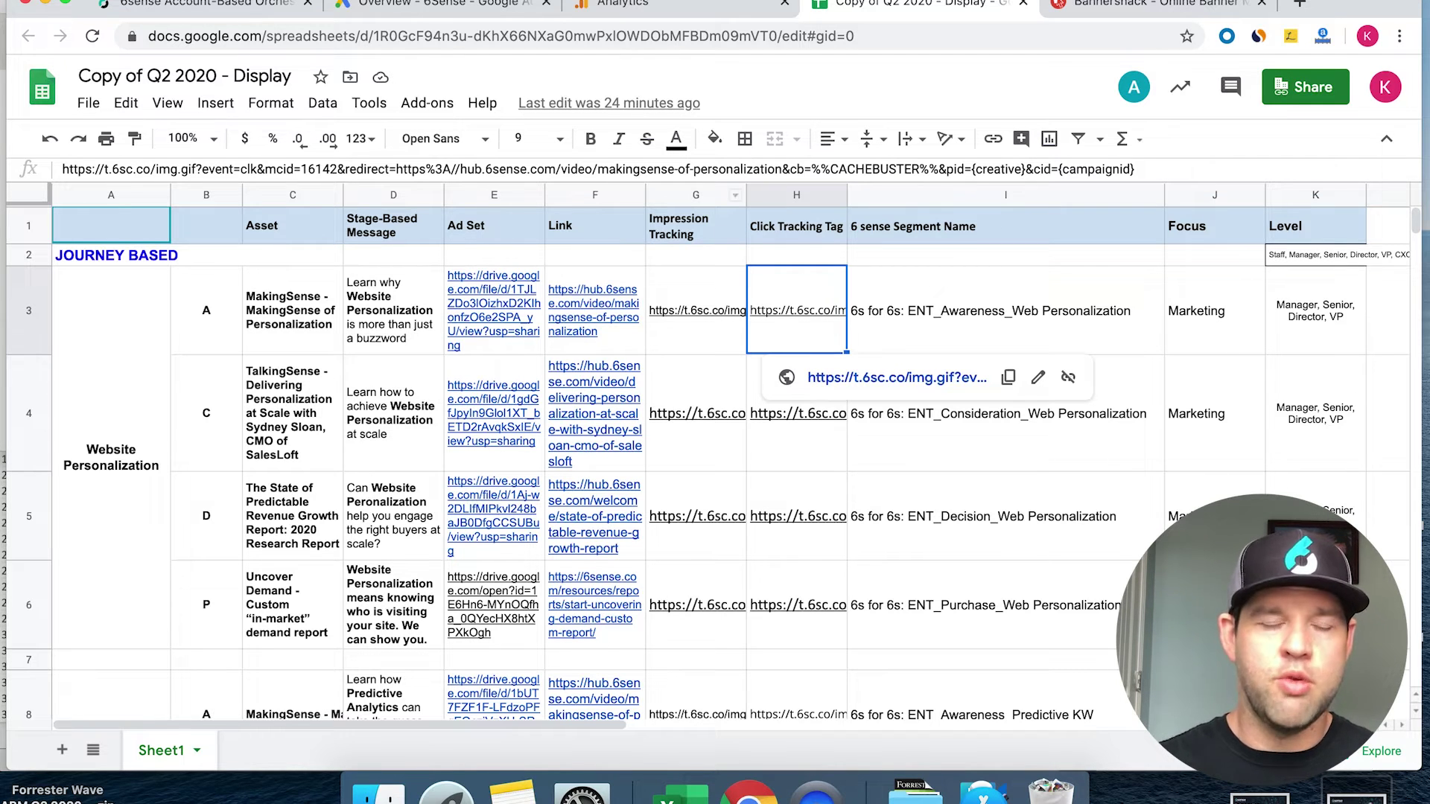
click(199, 4)
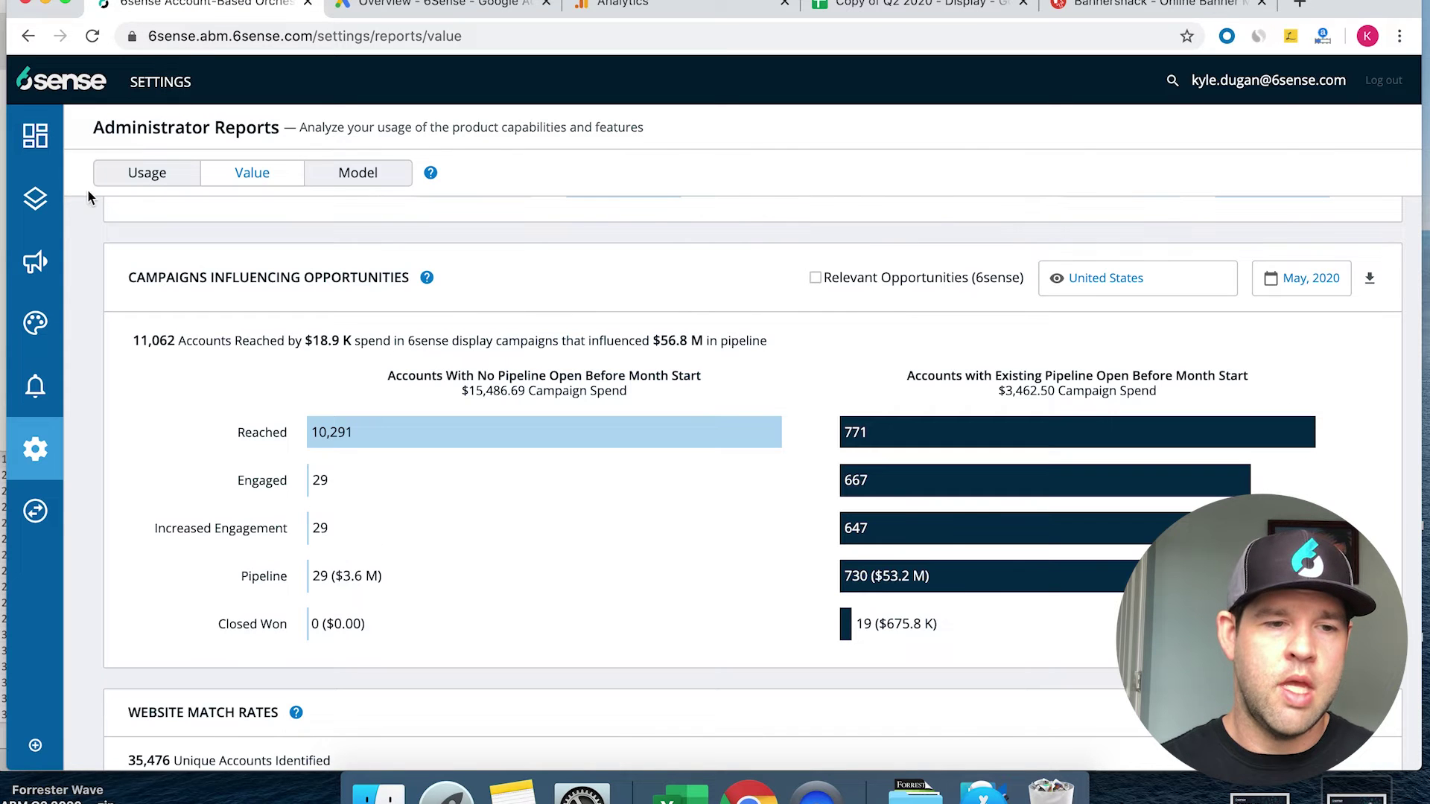
View 6sense's External Display campaign list (47 campaigns), then return to the Q2 2020 Display sheet.
click(35, 261)
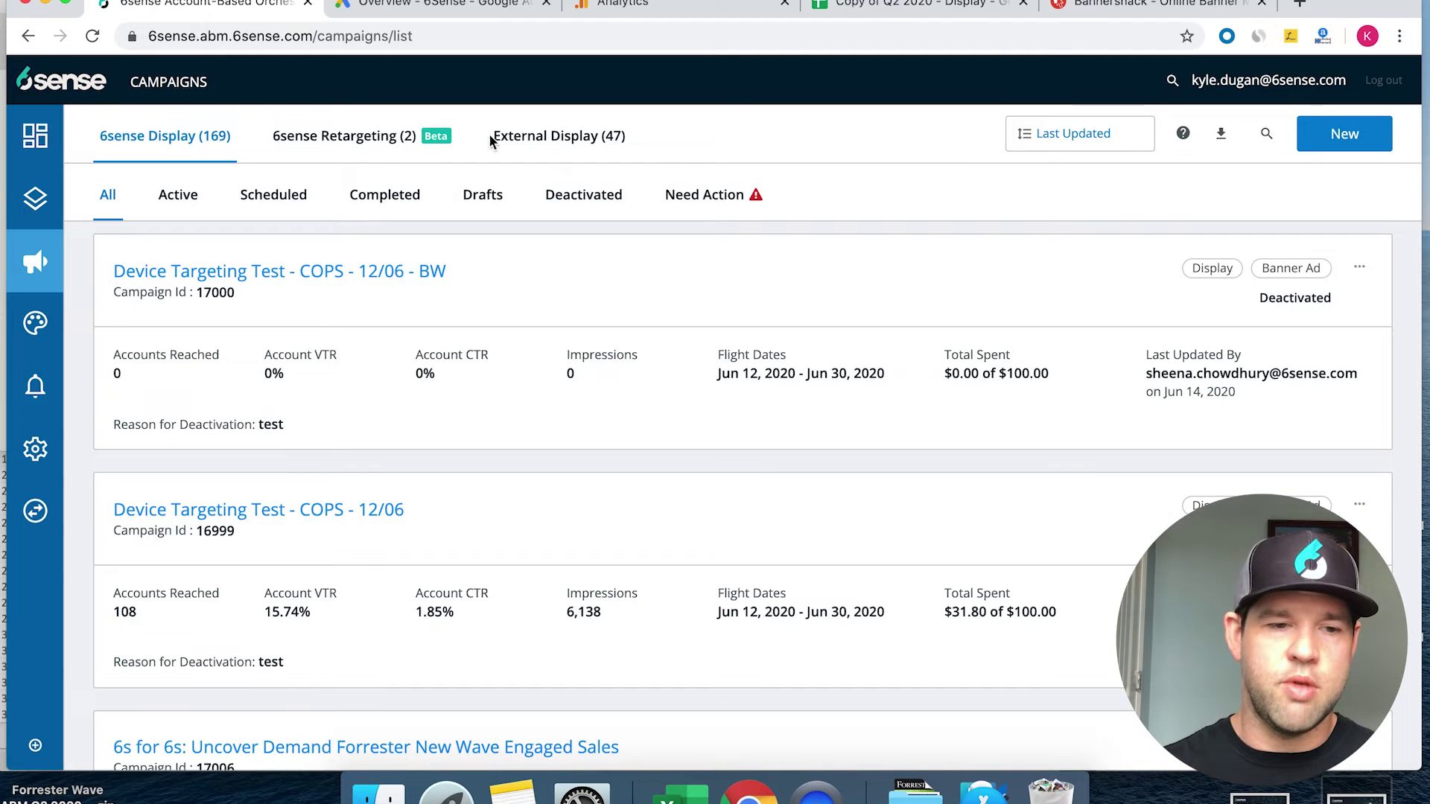
click(565, 144)
scroll(591, 387, down, 1)
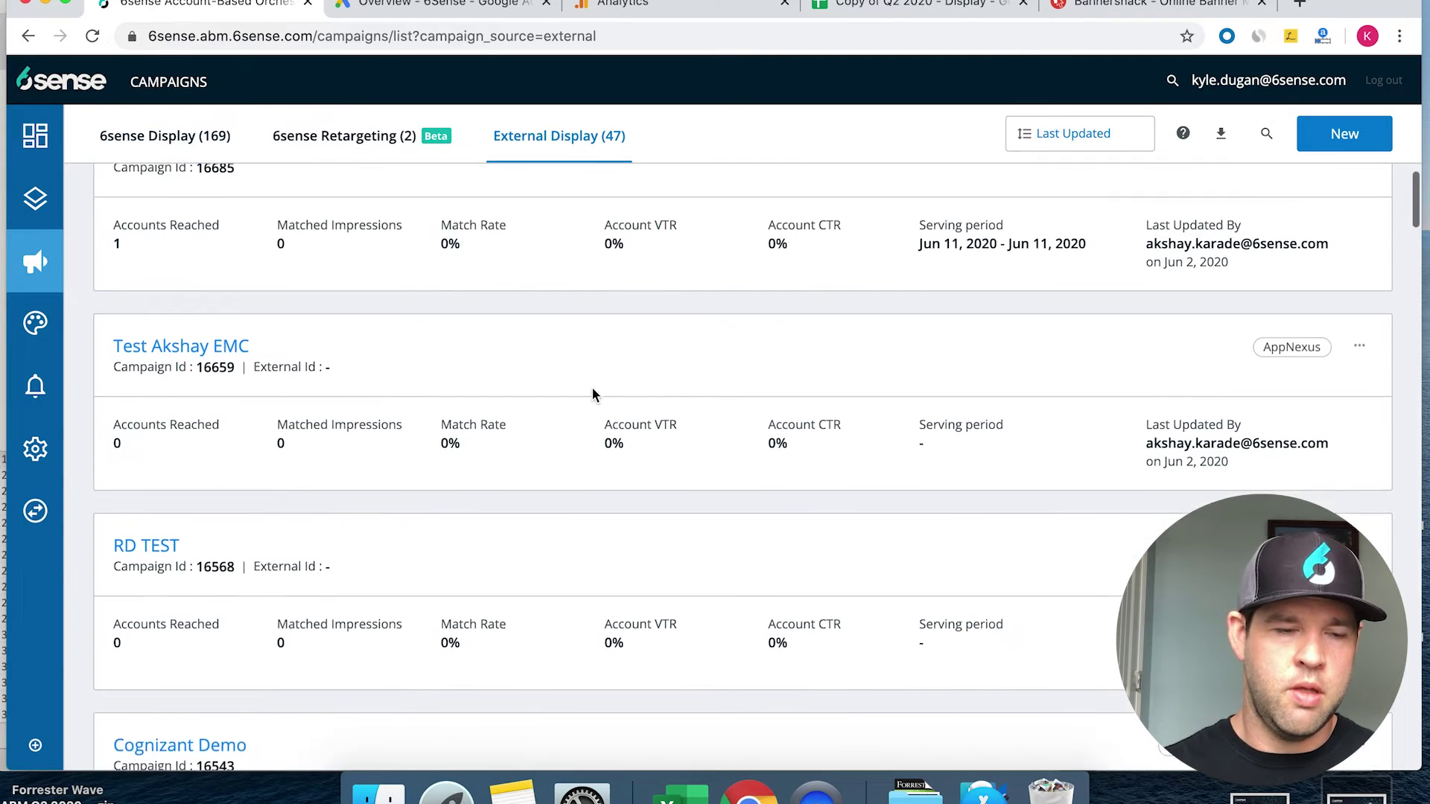
scroll(593, 392, up, 1)
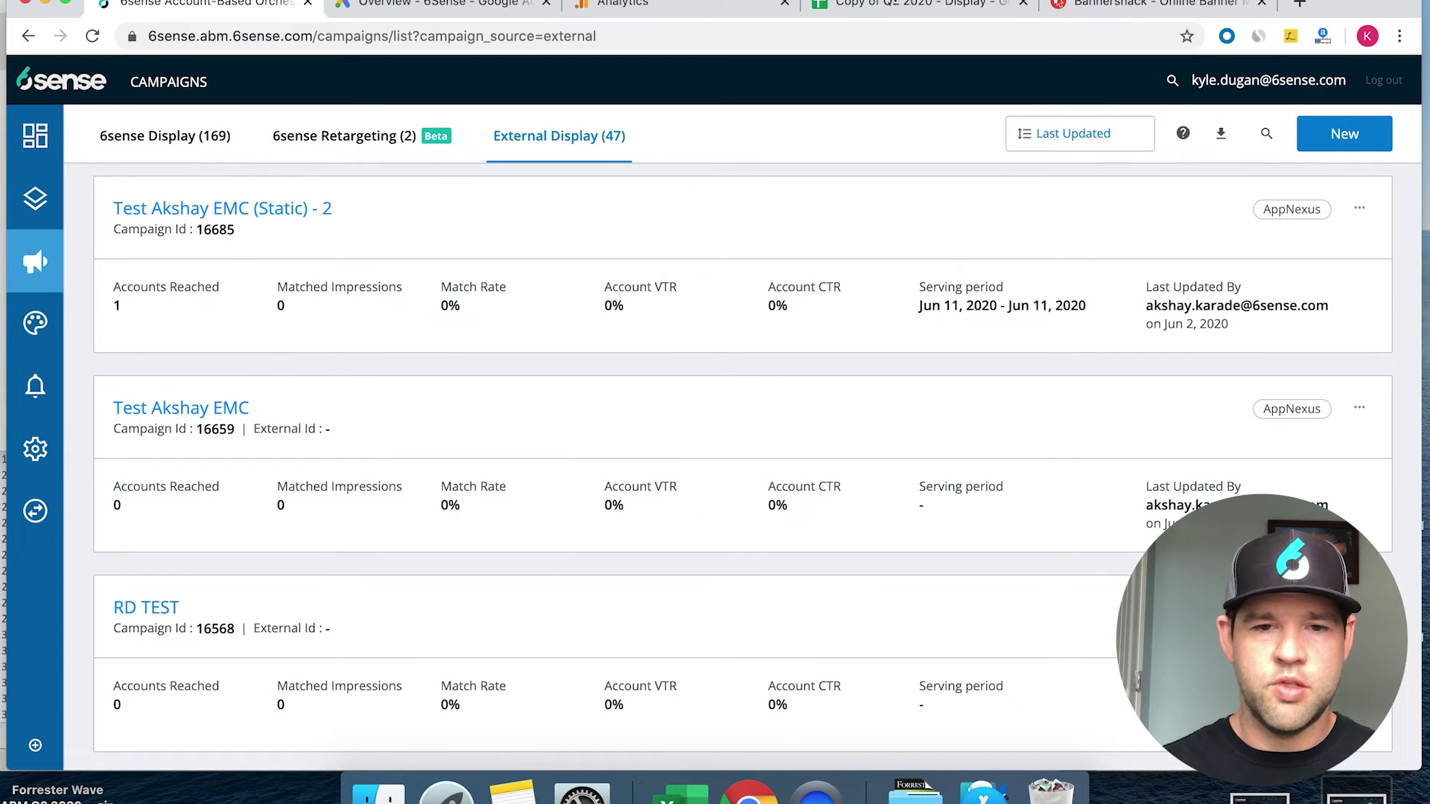
click(871, 6)
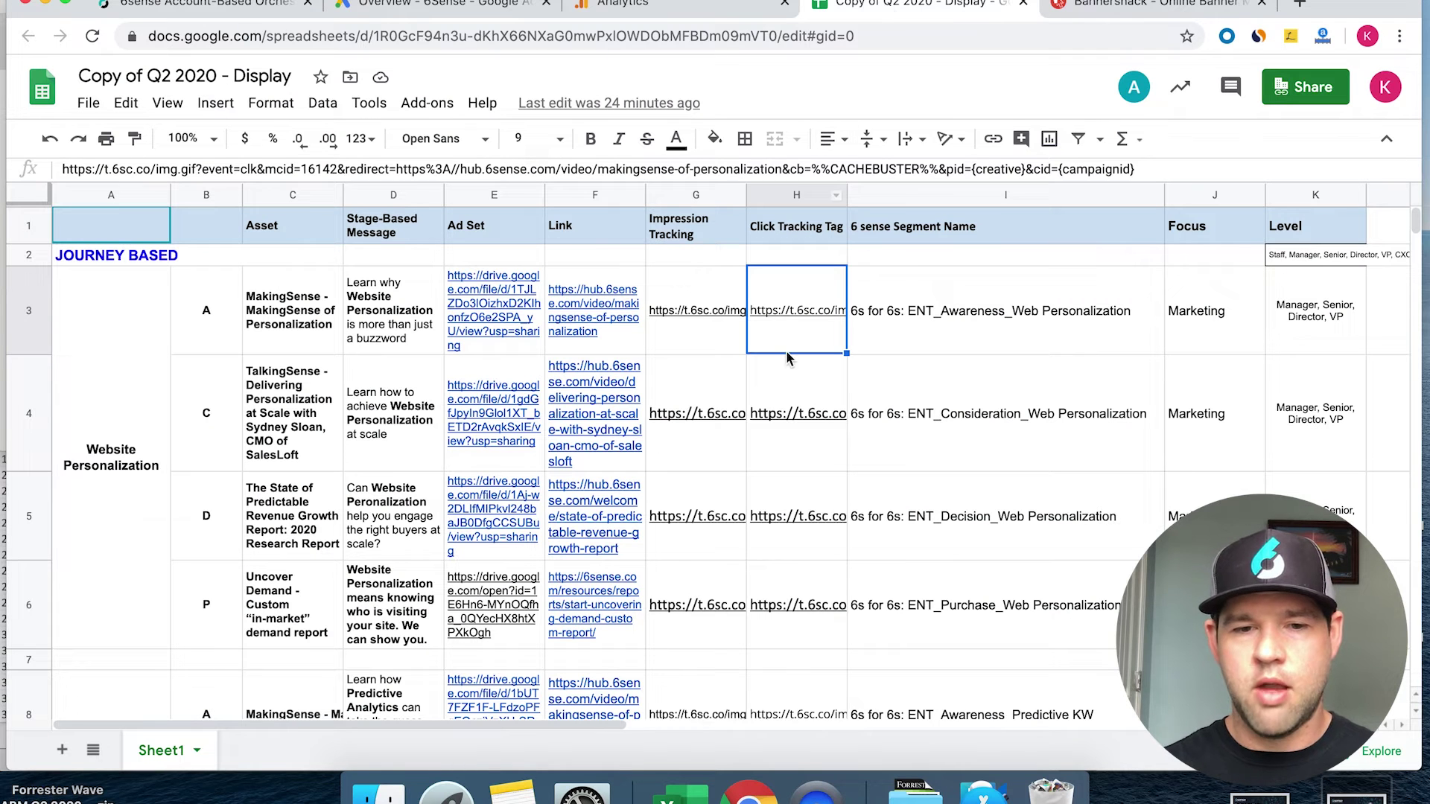
Read the segment name, focus and level in I3, J3 and K3, then return to Google Analytics.
click(948, 322)
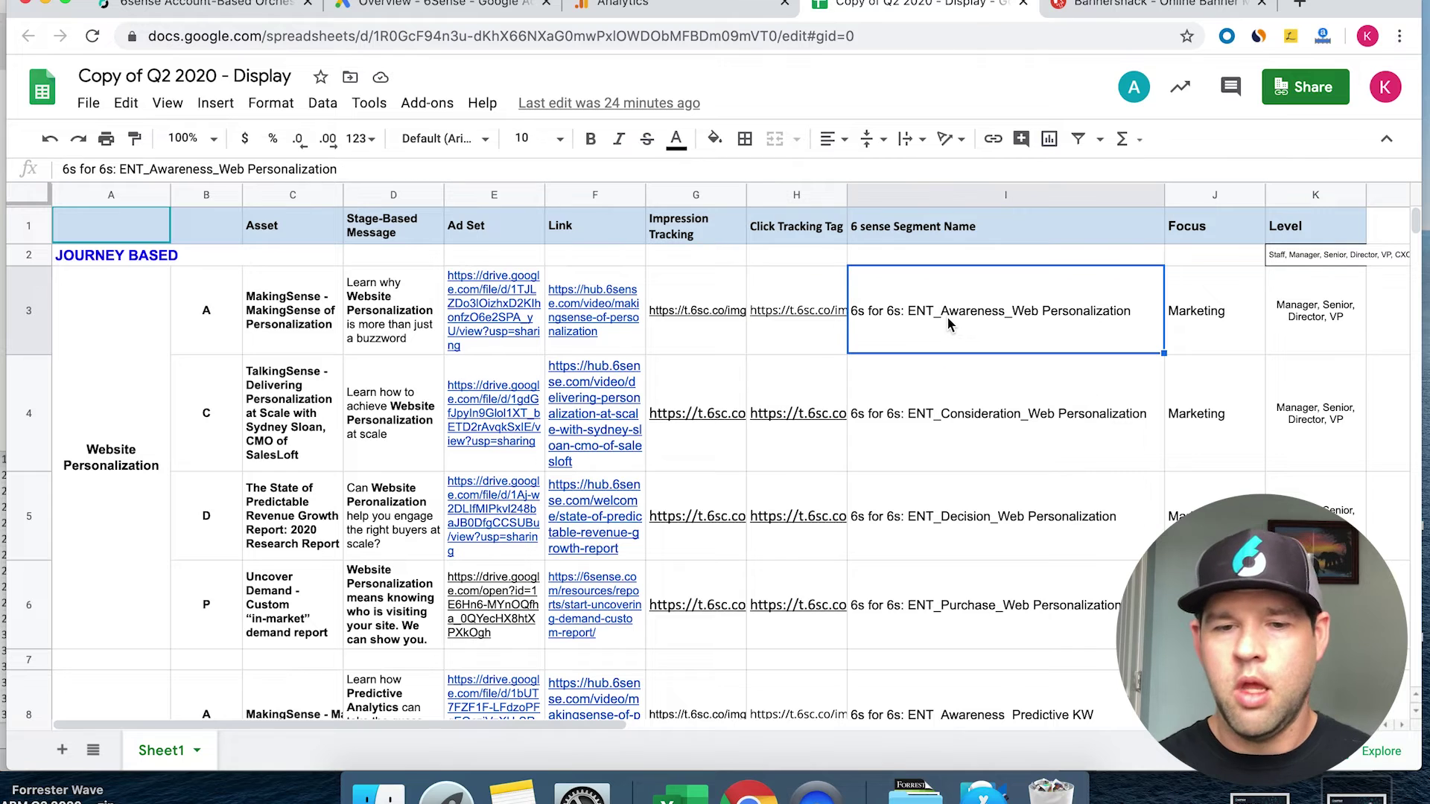
click(1205, 301)
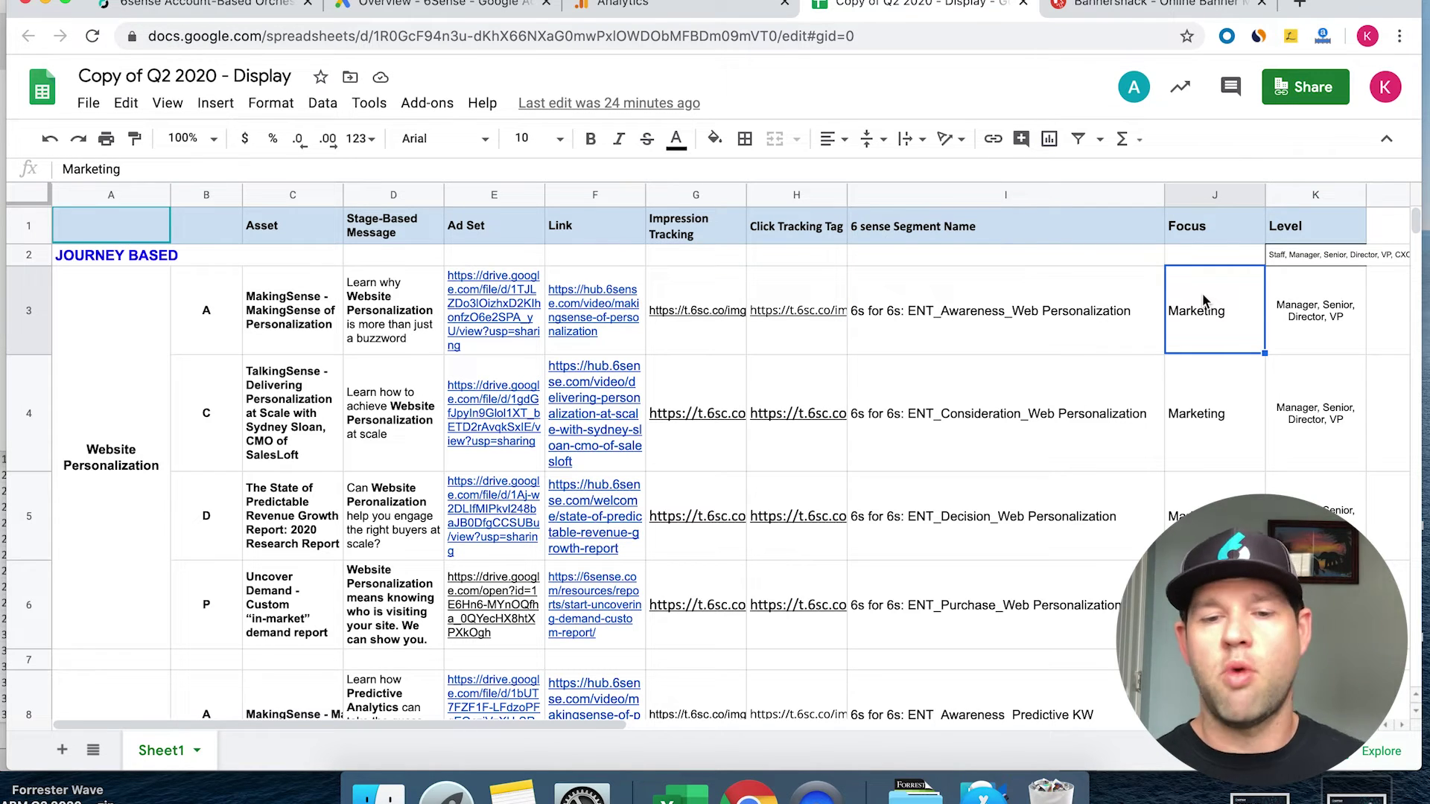
click(1289, 329)
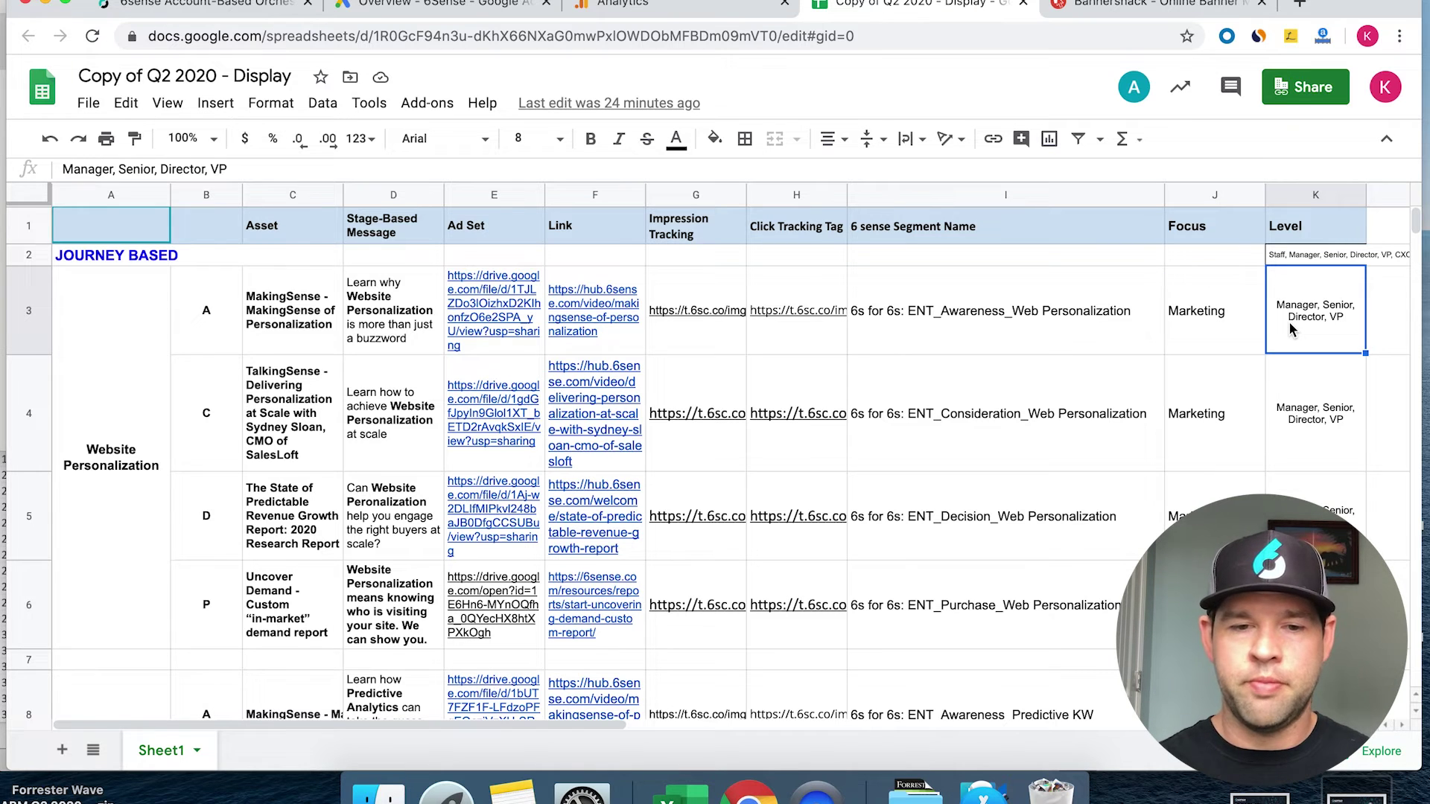
key(ctrl+shift+Tab)
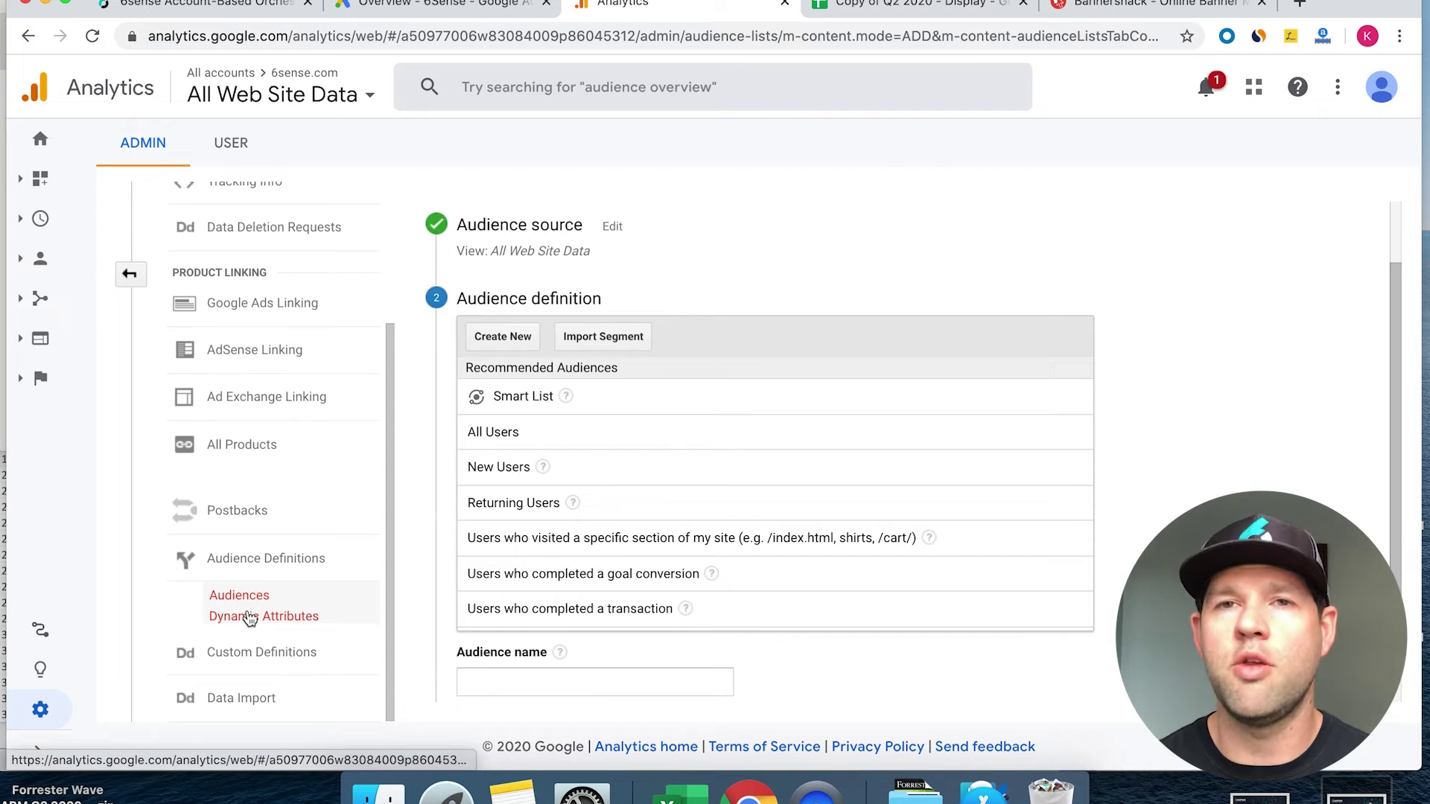
Start a new Google Analytics audience defined by advanced Conditions.
scroll(670, 320, down, 1)
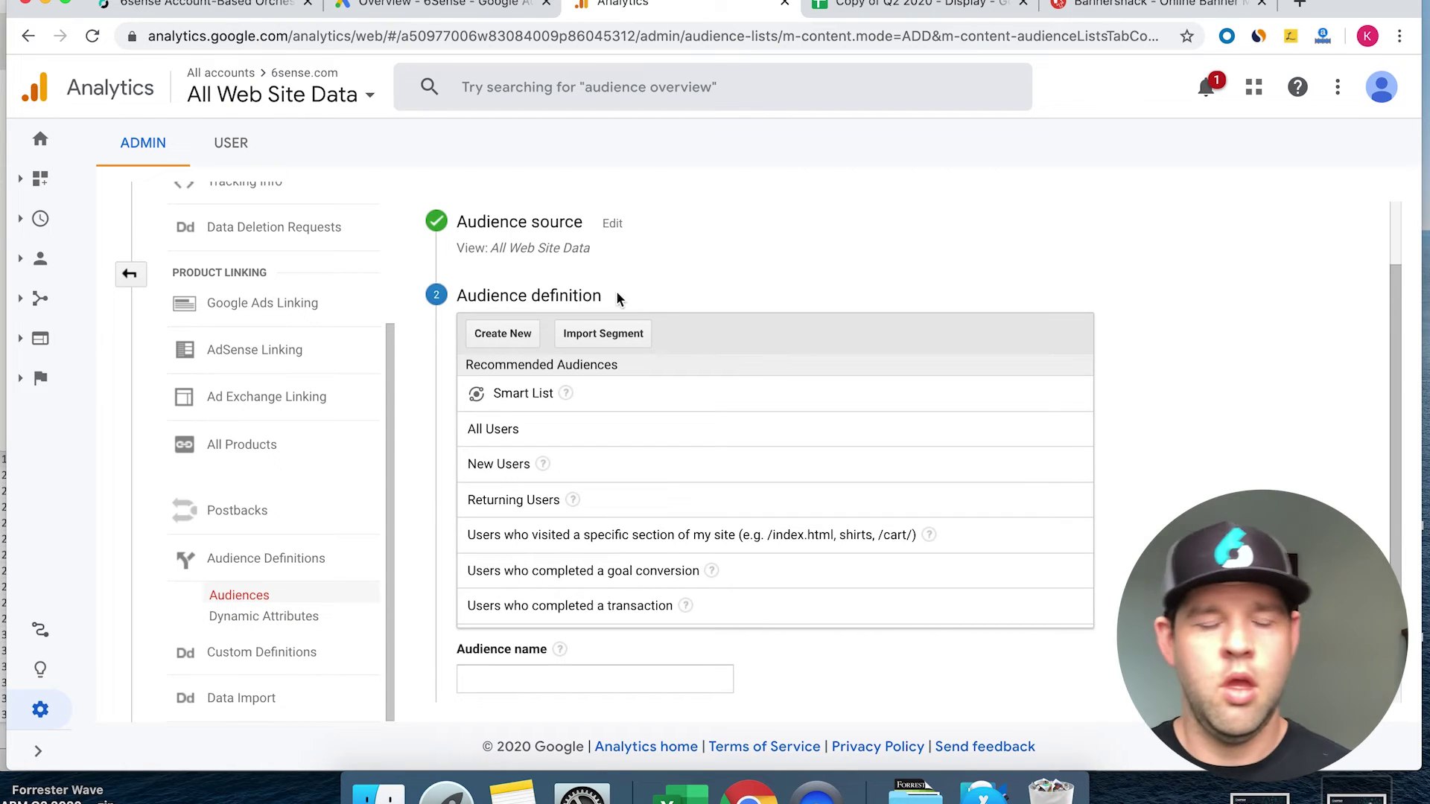
click(510, 337)
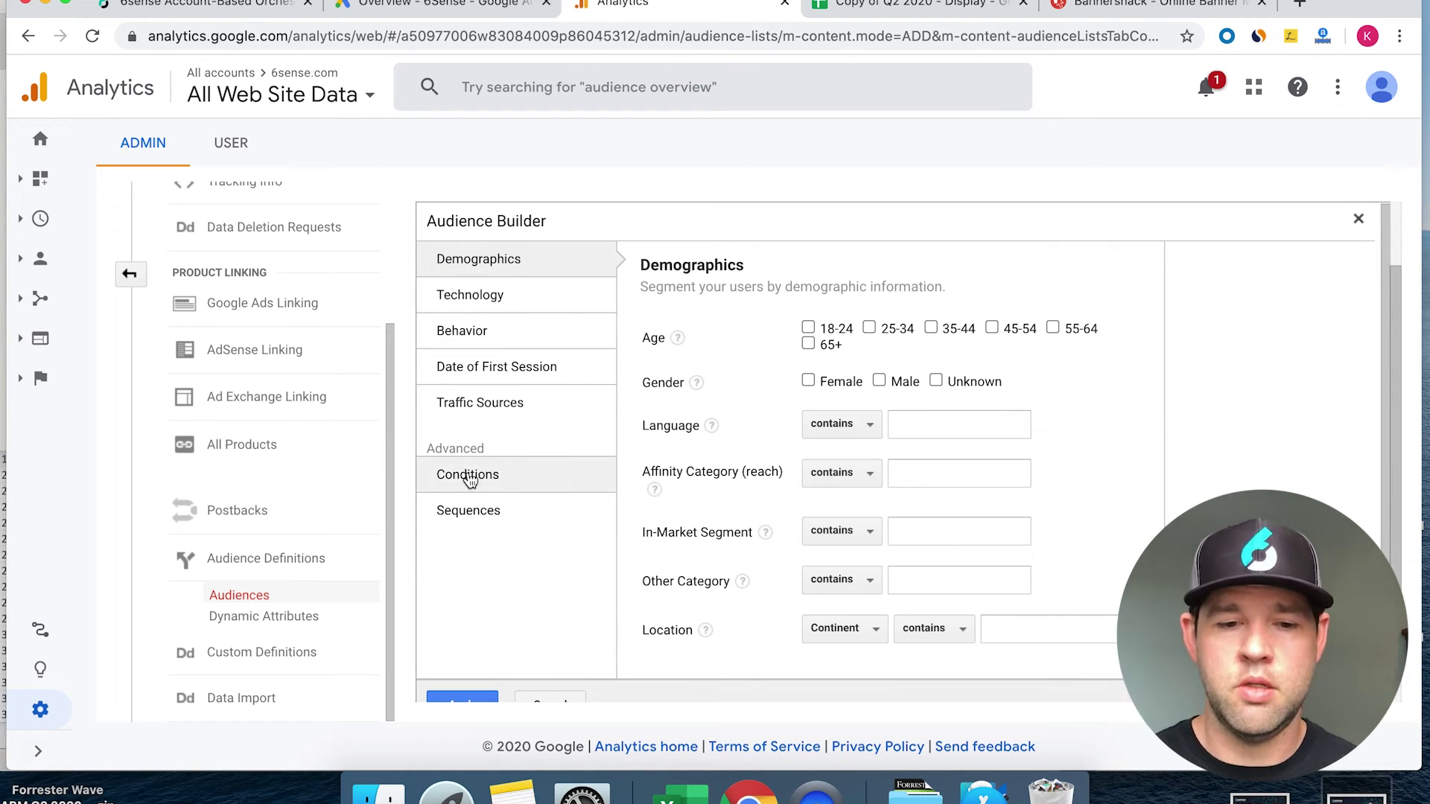
click(471, 476)
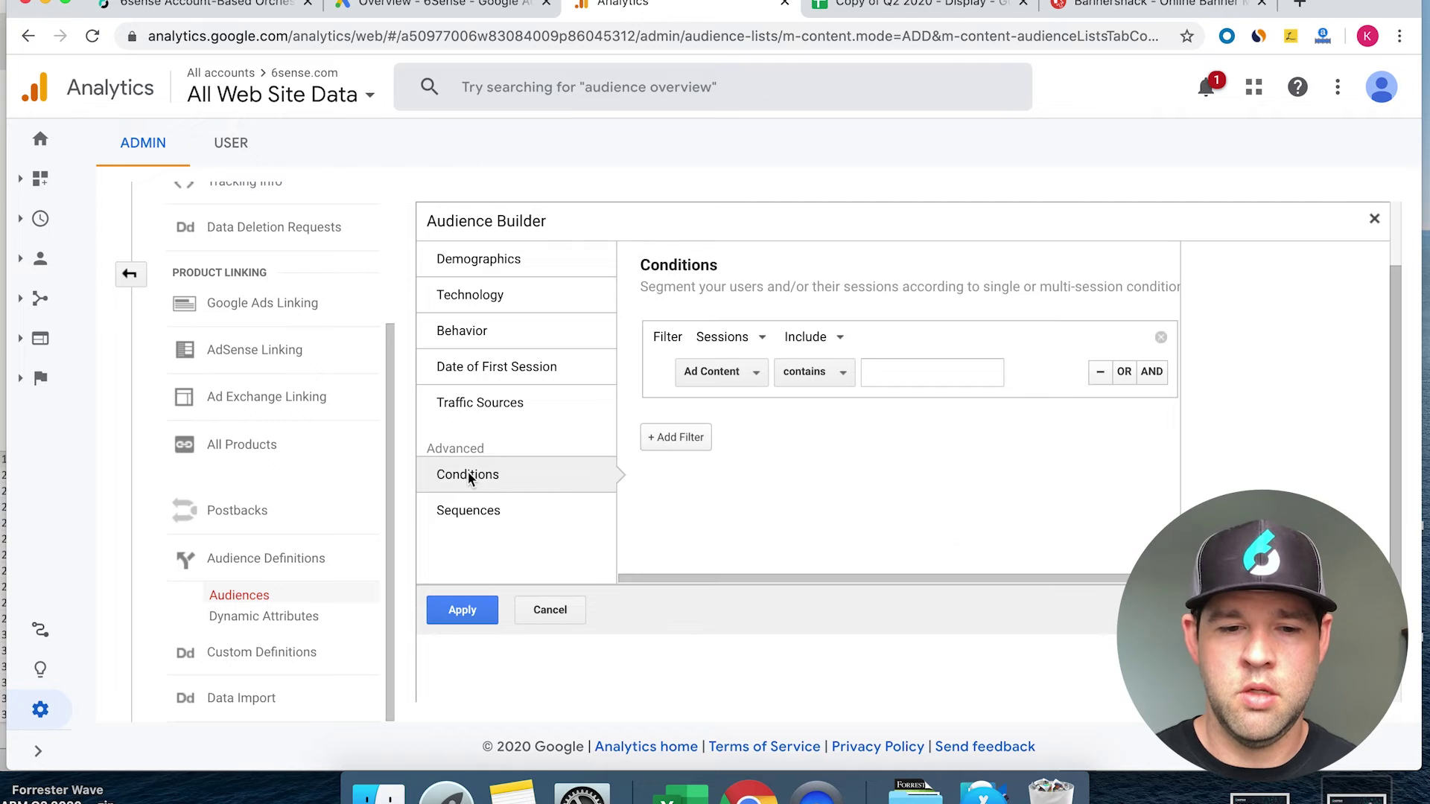
Change the session condition from Ad Content to Custom Dimensions > Segments with 'exactly matches'.
click(723, 376)
scroll(771, 544, down, 2)
scroll(771, 544, down, 2)
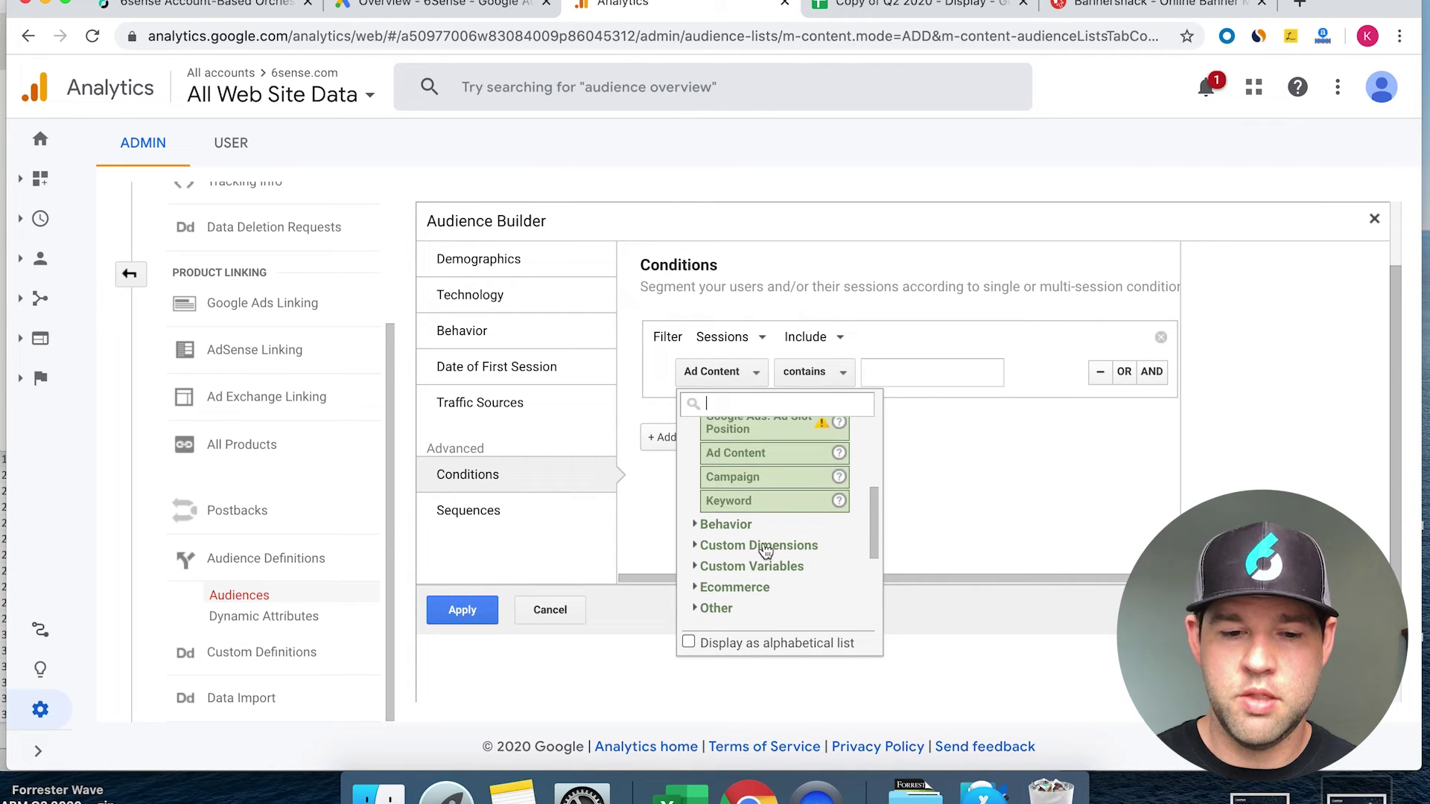
click(765, 551)
scroll(761, 556, down, 5)
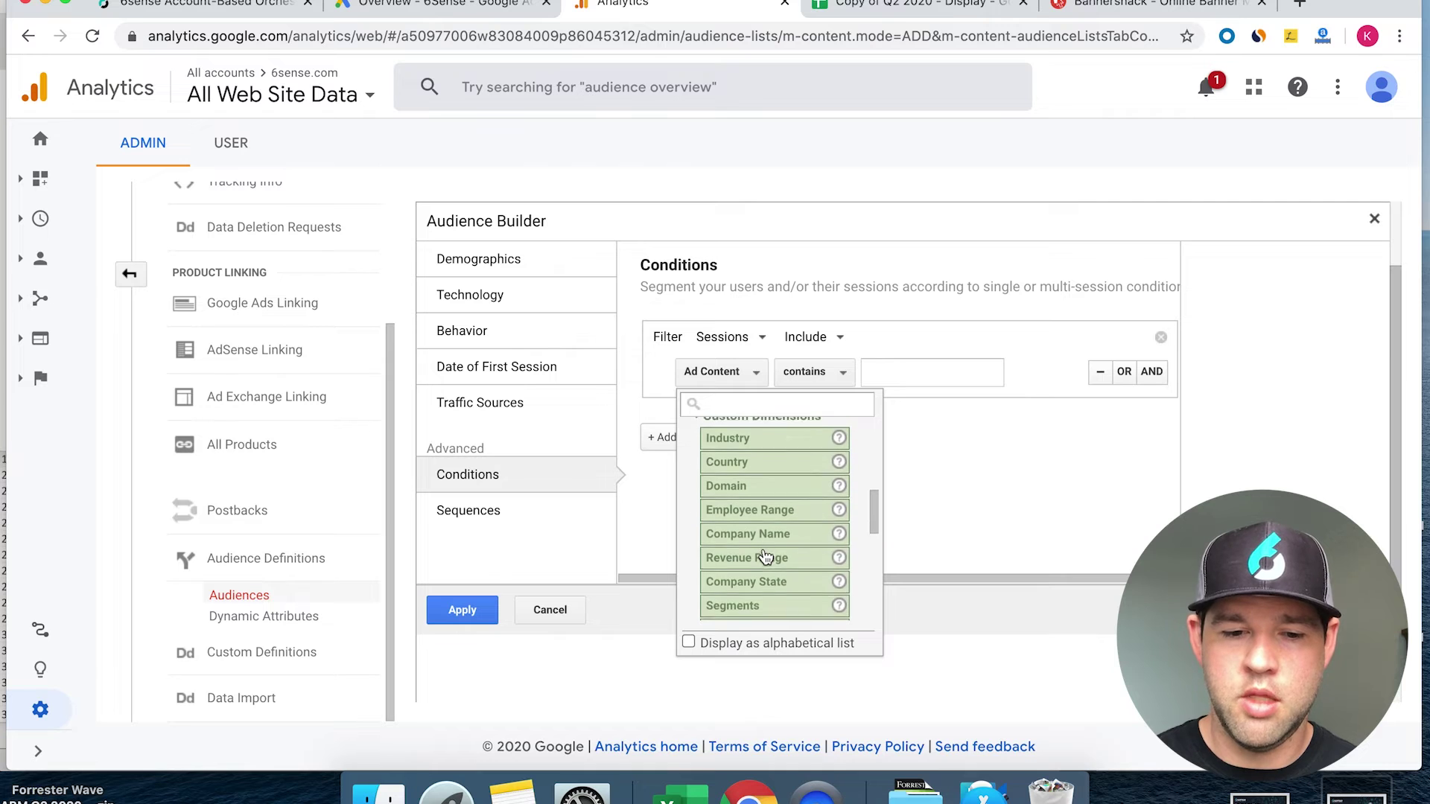
click(761, 553)
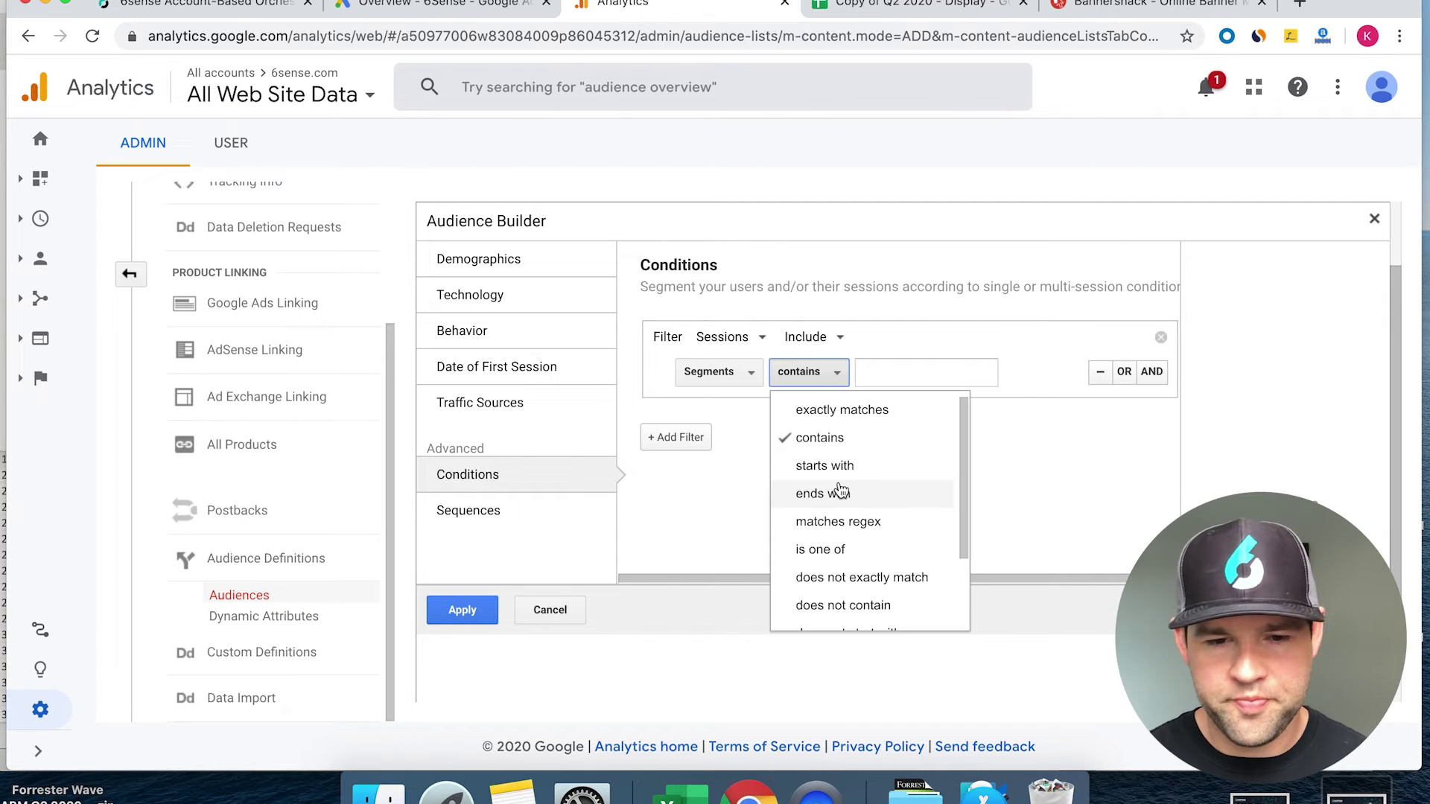
click(828, 416)
Paste the 6s for 6s: ENT_Awareness_Web Personalization name from I3 and accept the first suggestion.
click(934, 9)
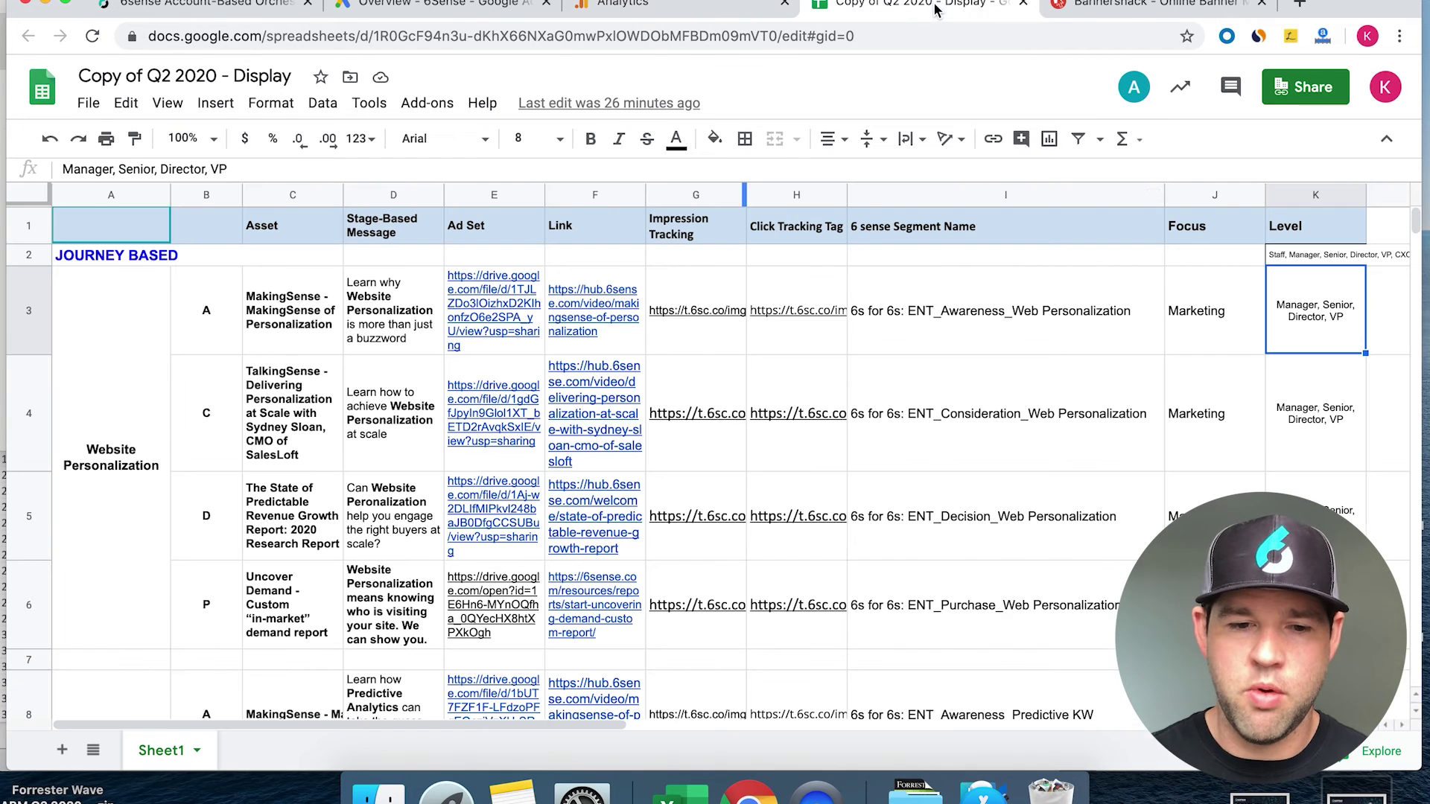
click(945, 310)
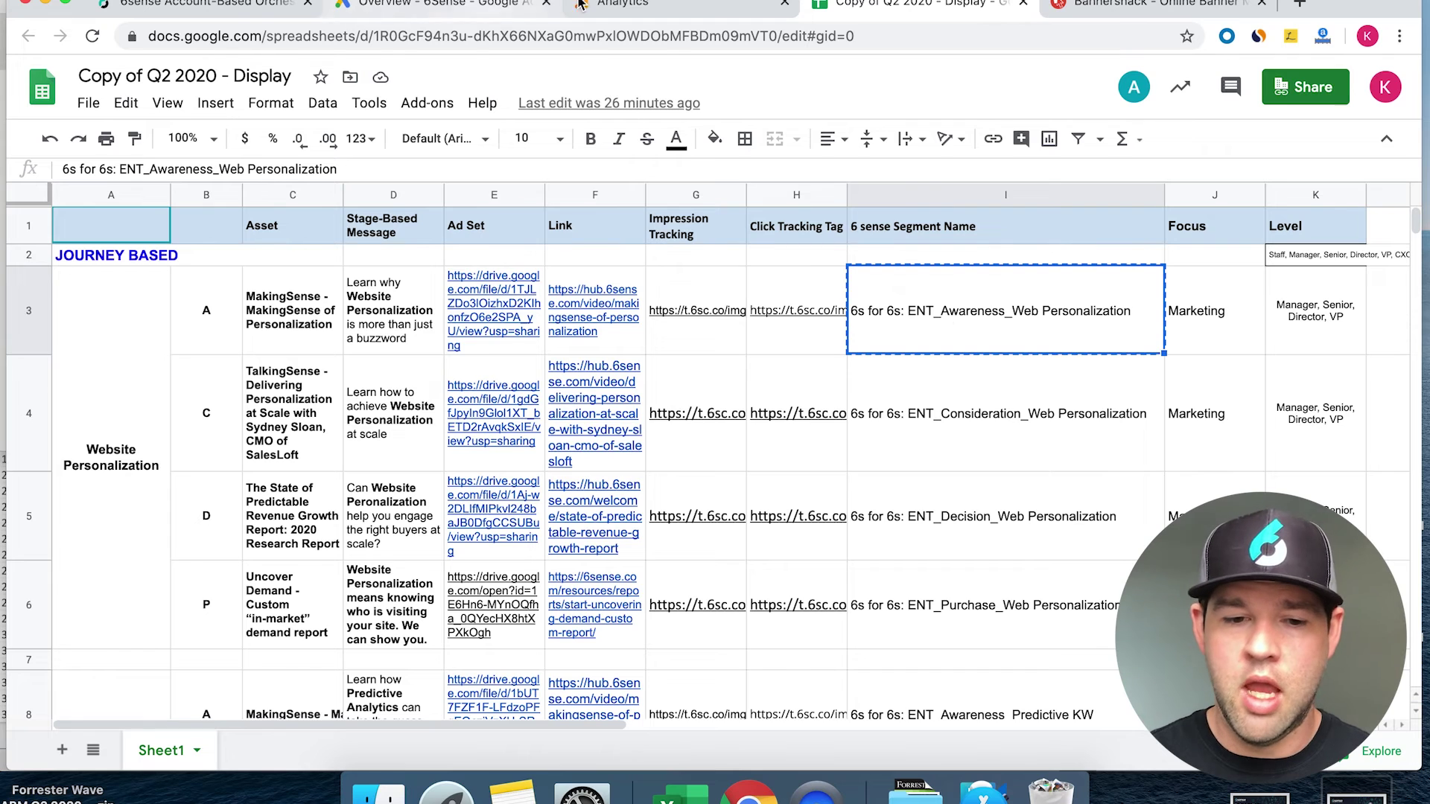
click(619, 7)
click(964, 373)
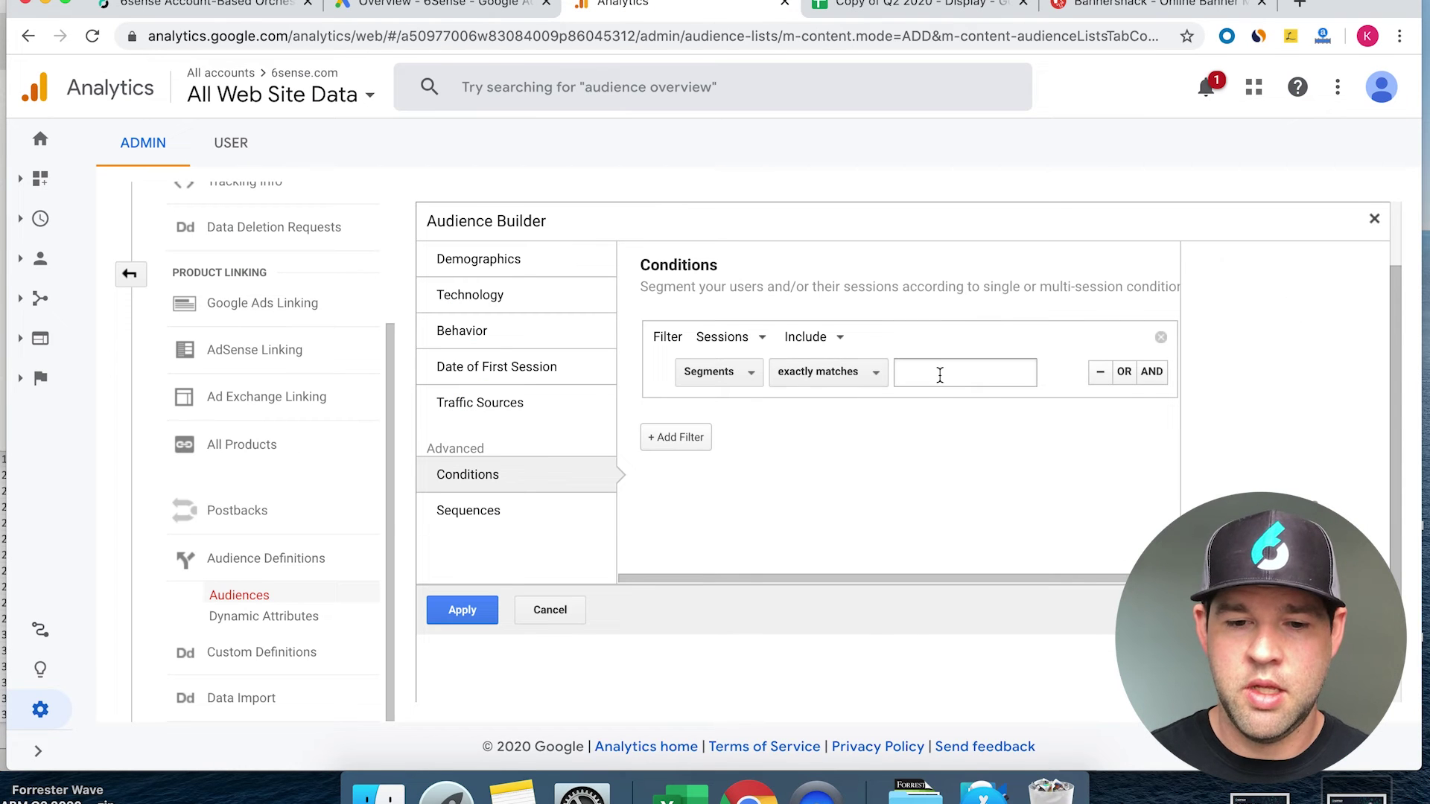
text(6s for 6s: ENT_Awareness_Web Personalization)
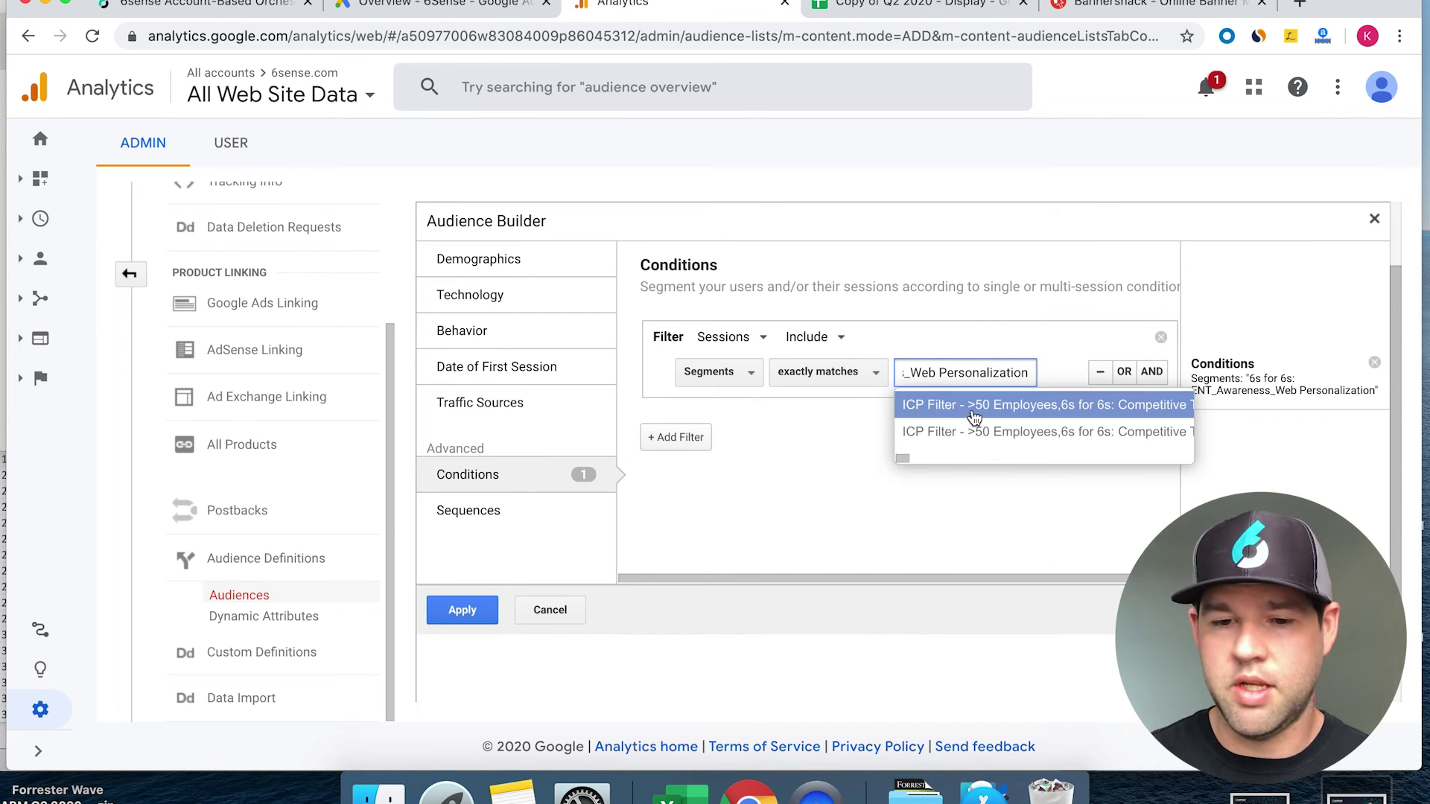
click(969, 411)
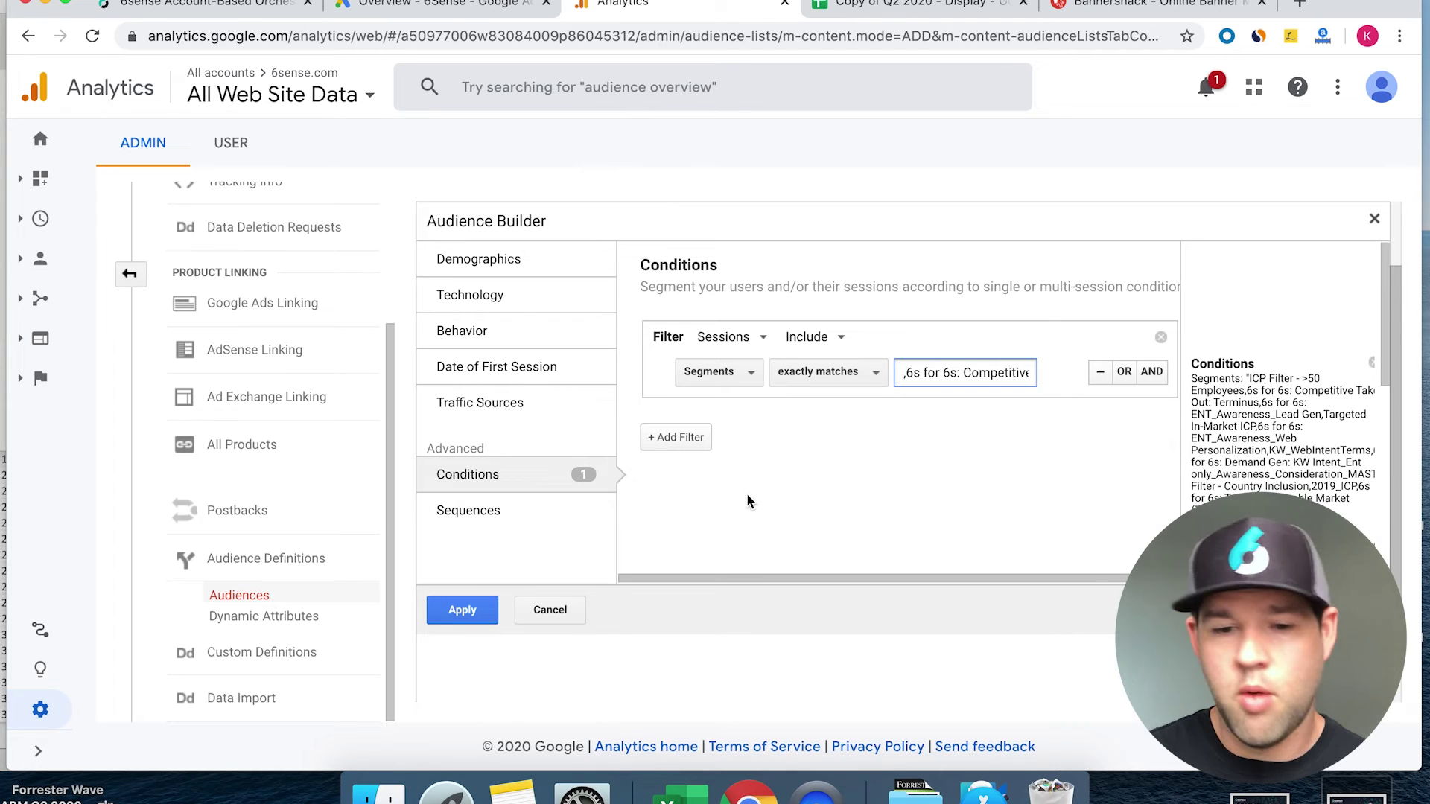